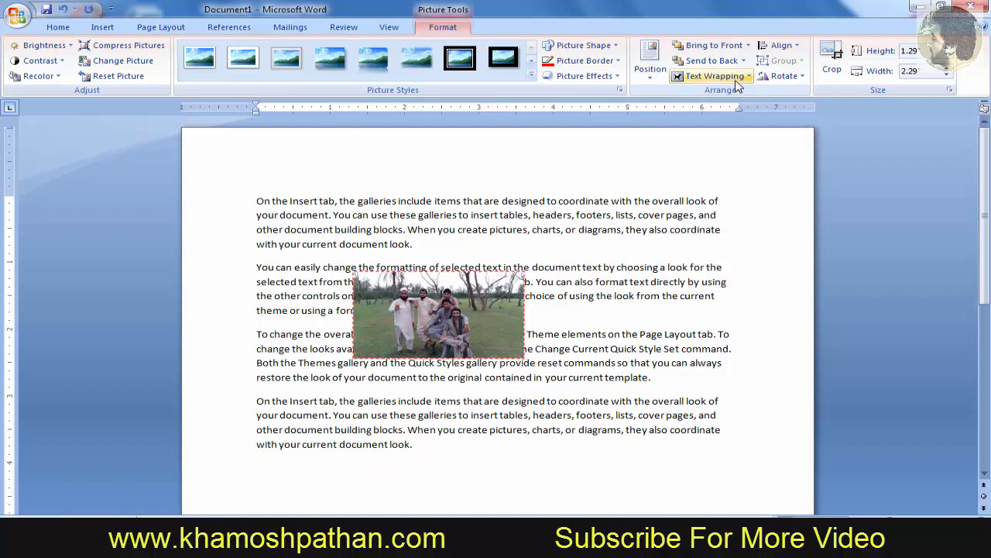
Set the group photo's text wrapping to Behind Text
left_click(744, 60)
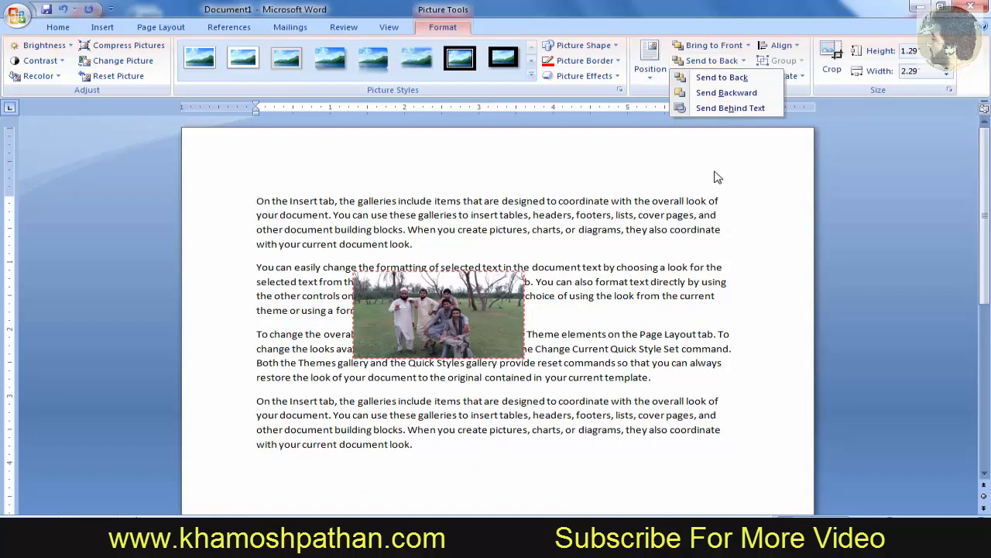
left_click(716, 76)
left_click(717, 76)
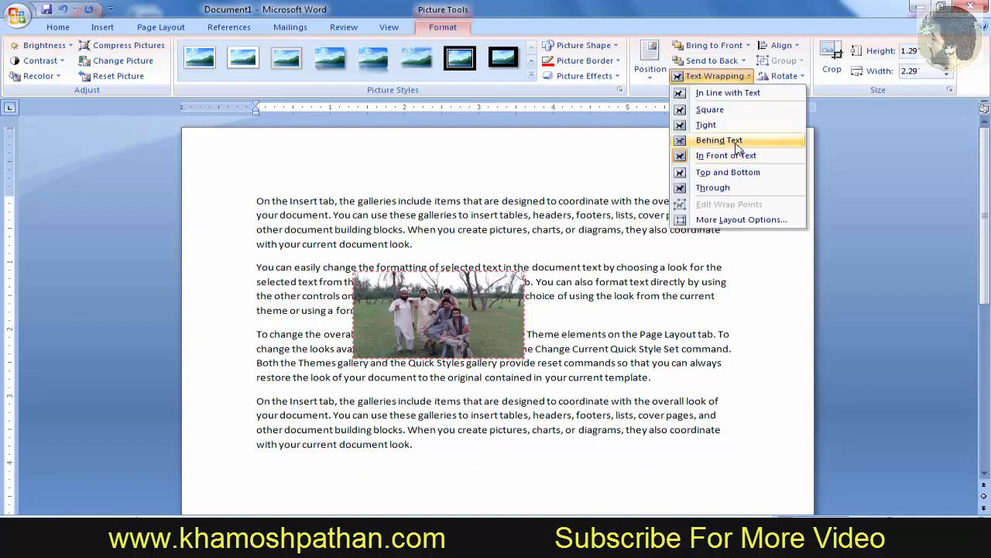
left_click(732, 141)
Set the group photo's wrapping to In Line with Text and move it into the word "change" in the second paragraph
left_click(741, 78)
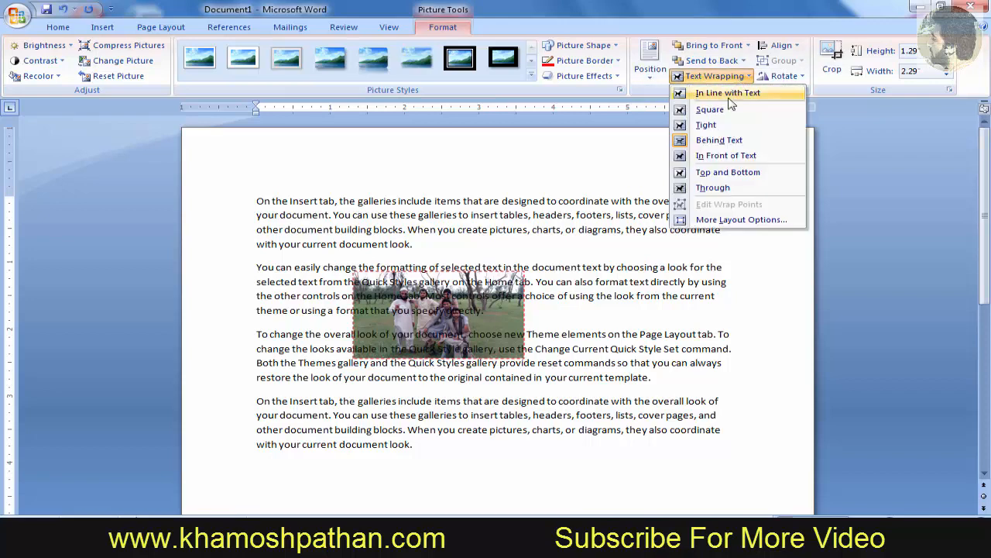
left_click(728, 93)
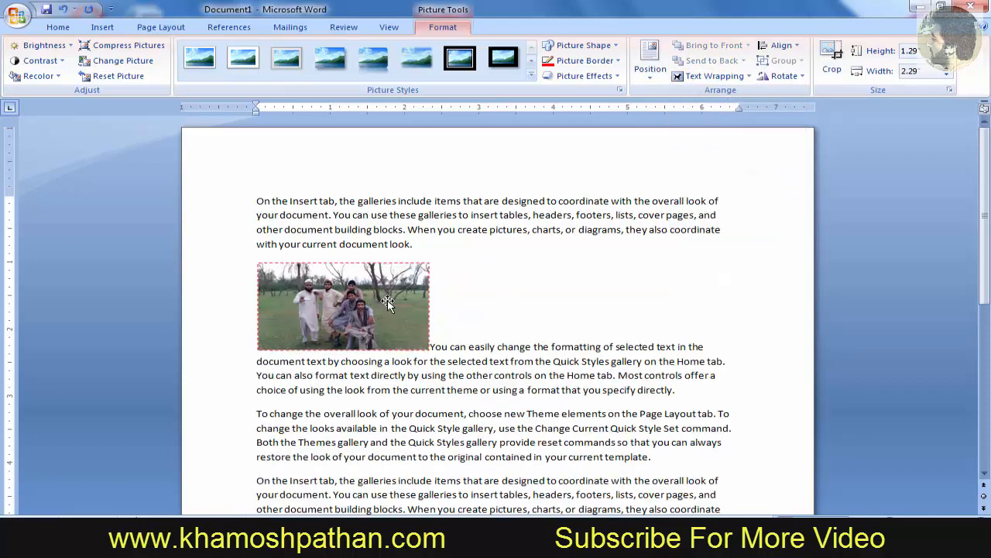
left_click_drag(388, 303, 527, 287)
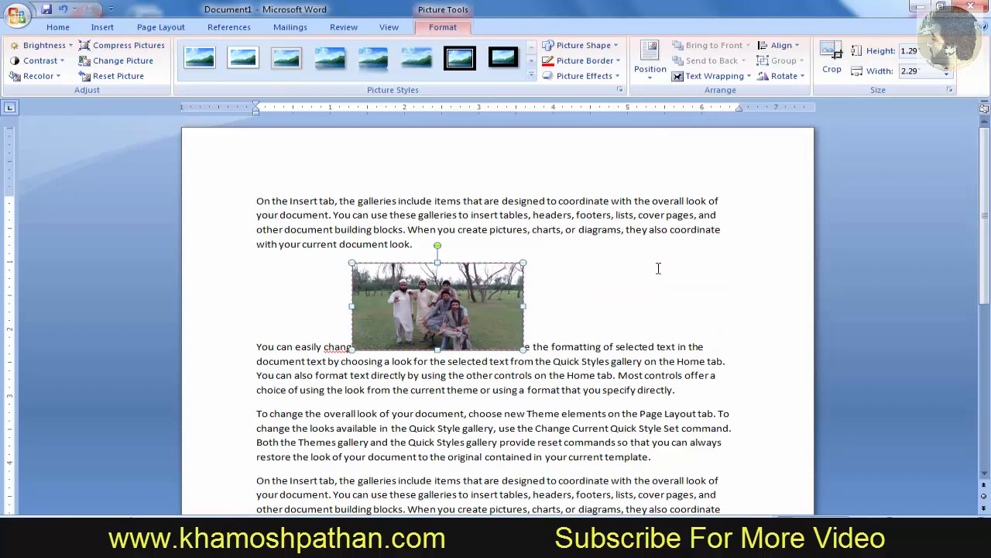
left_click(658, 268)
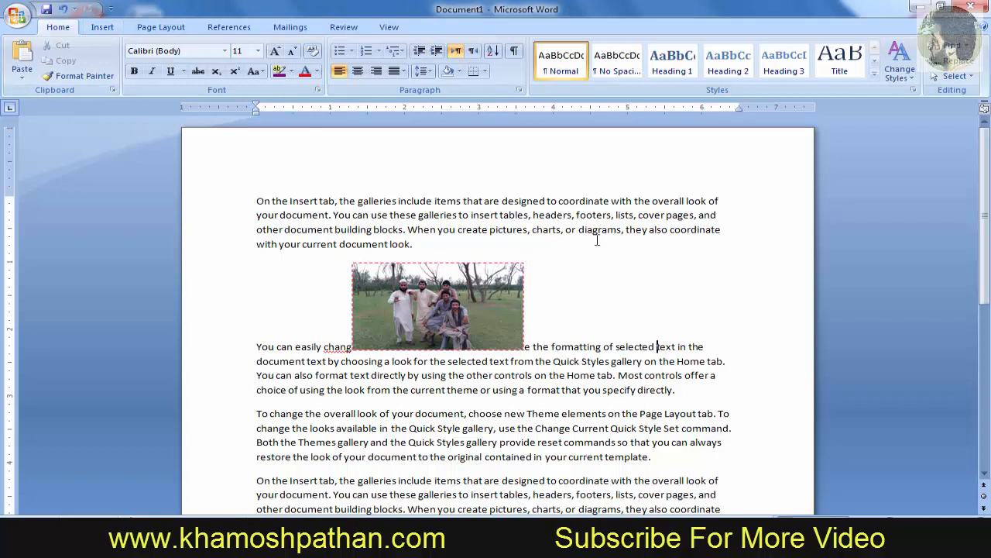
Insert the Koala sample picture into the second paragraph and shrink it to about 1.31" high by 1.75" wide
left_click(107, 28)
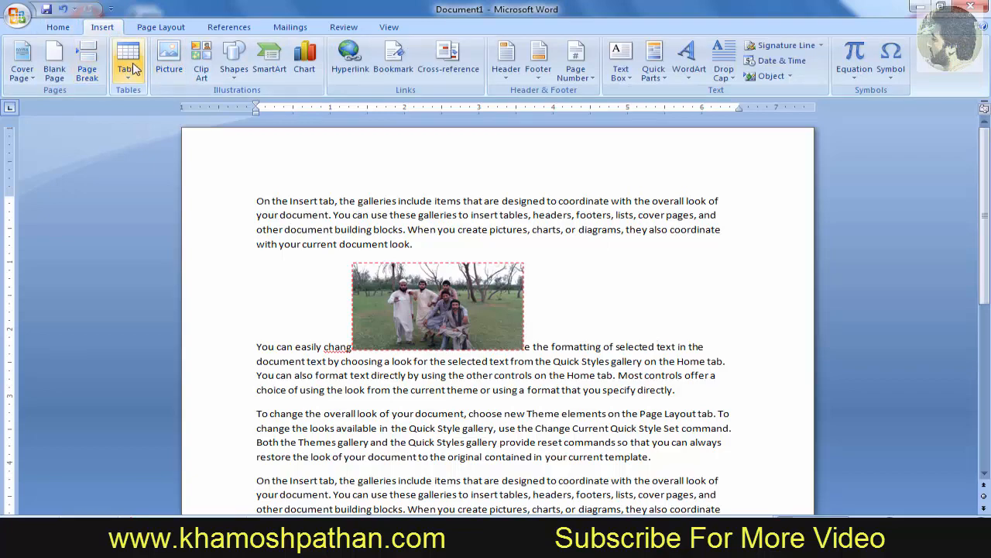
left_click(169, 59)
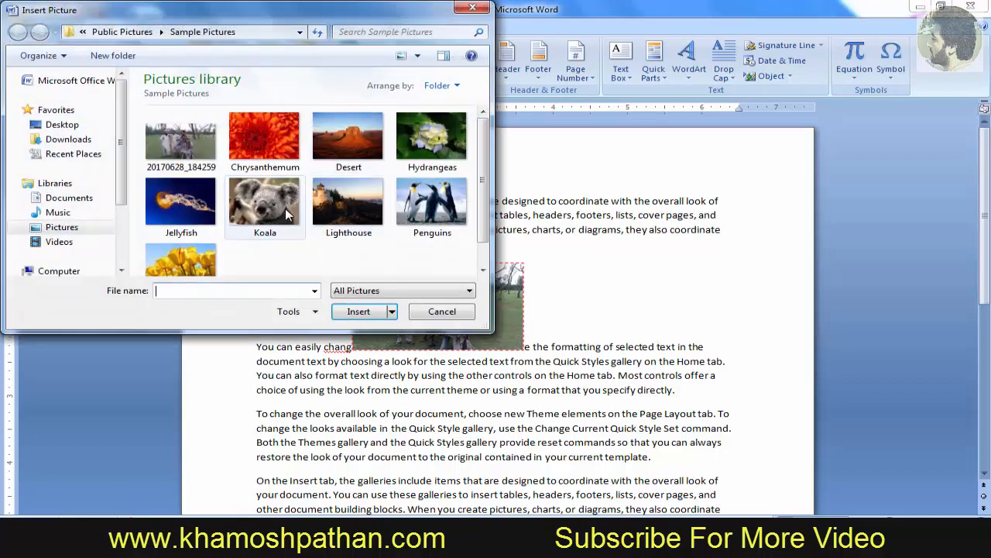
left_click(285, 206)
left_click(358, 311)
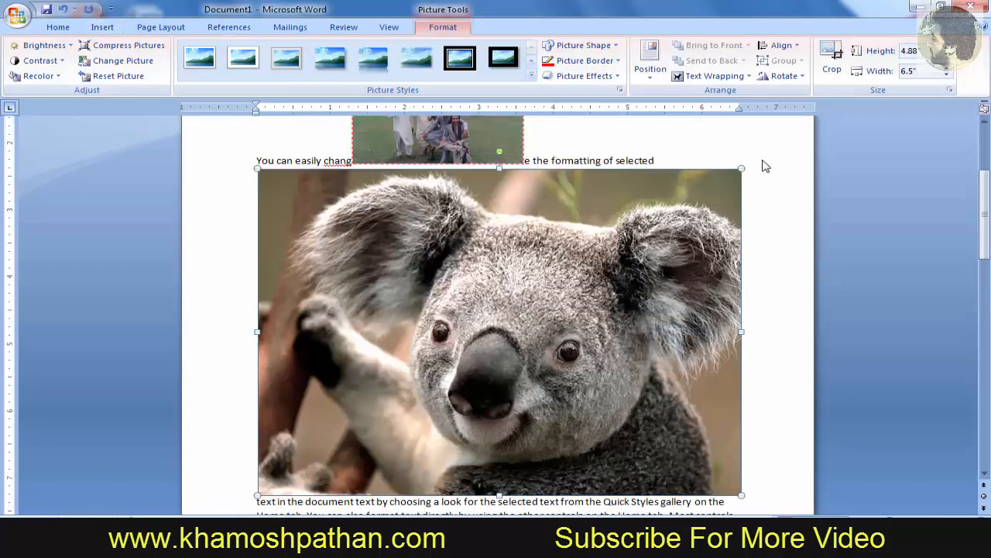
left_click_drag(741, 168, 376, 409)
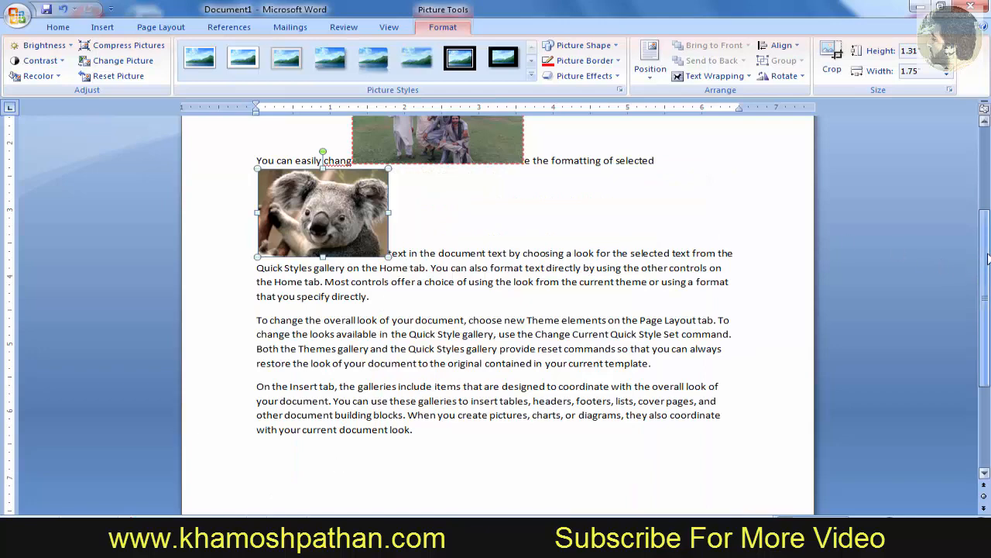
Move the koala picture directly beside the group photo and set its text wrapping to Square
left_click_drag(983, 297, 984, 218)
left_click_drag(336, 396, 508, 287)
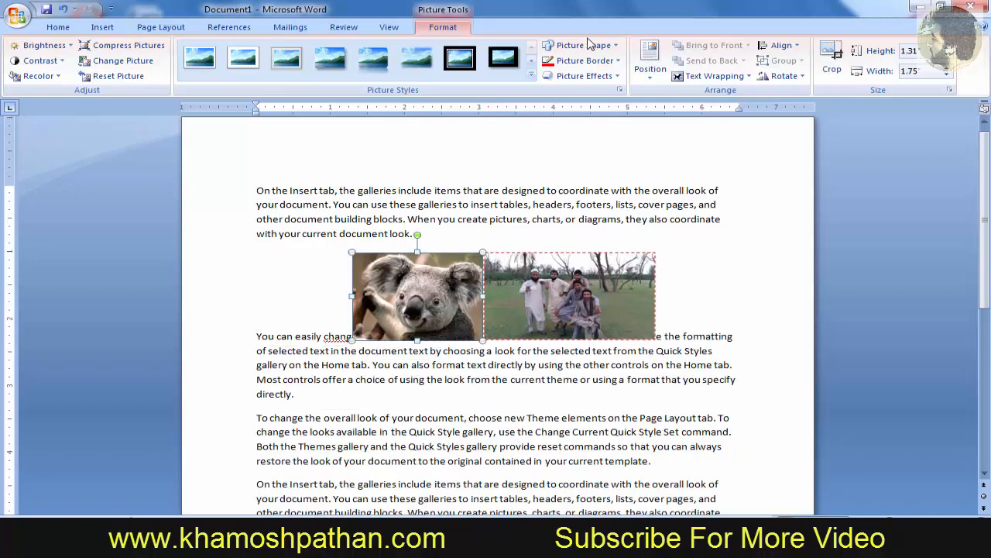
left_click(724, 76)
left_click(716, 109)
Set the group photo's text wrapping to Square
left_click(626, 291)
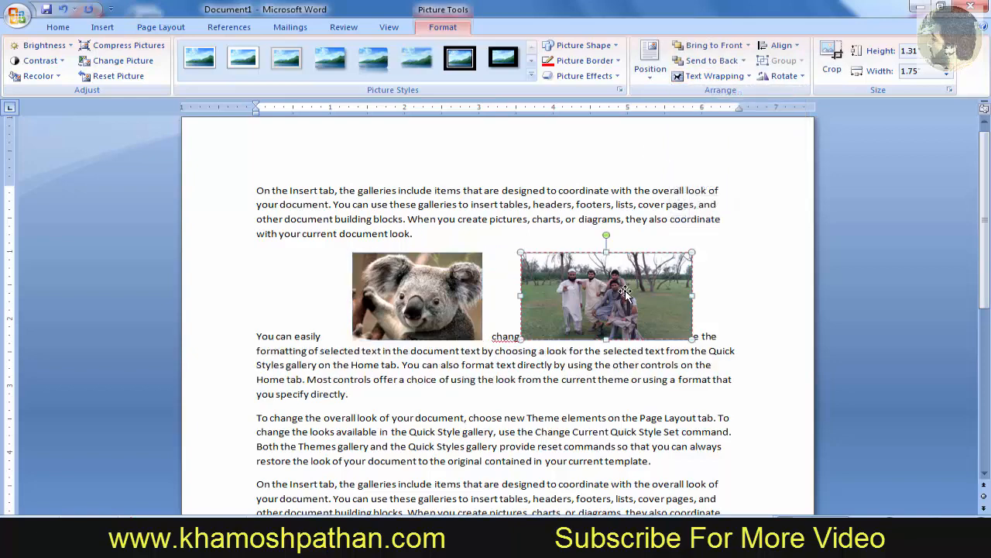
left_click(716, 76)
left_click(717, 109)
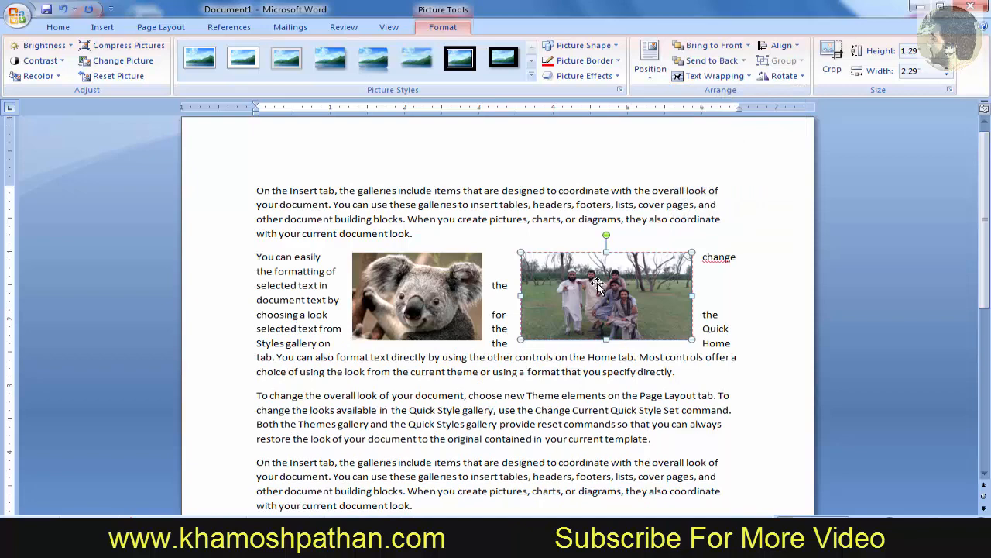
Move the koala picture to overlap the group photo, and try Send to Back and Bring to Front on the group photo
left_click_drag(452, 312, 580, 310)
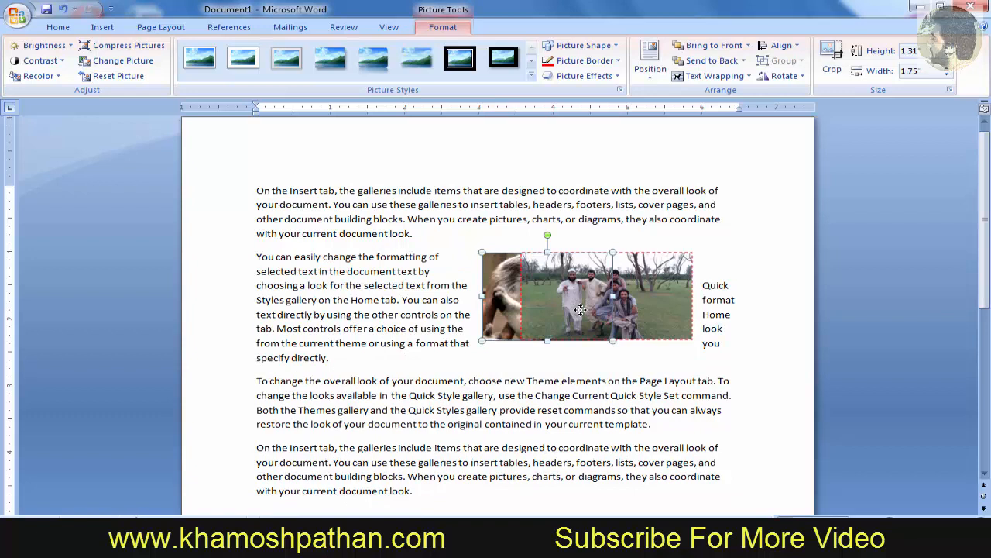
left_click(660, 289)
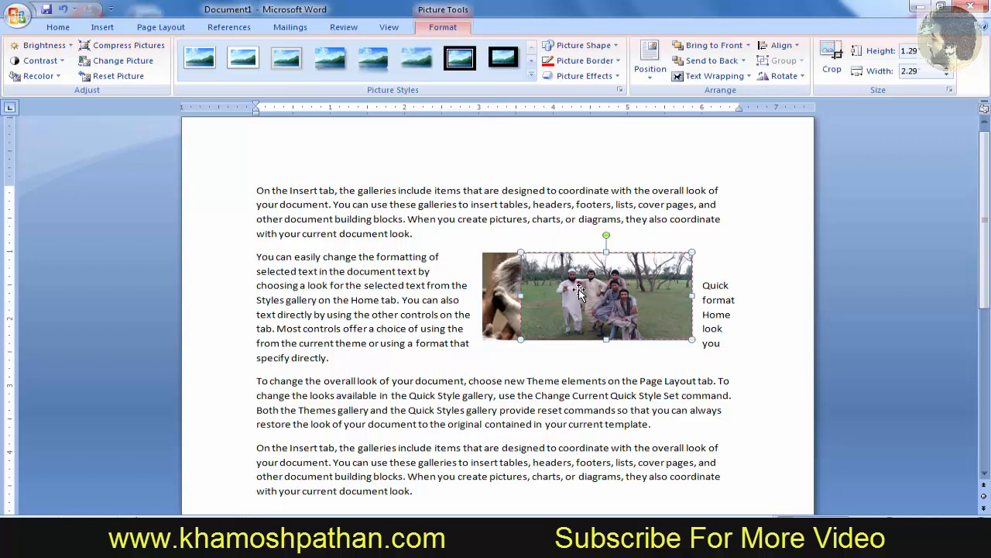
left_click(711, 61)
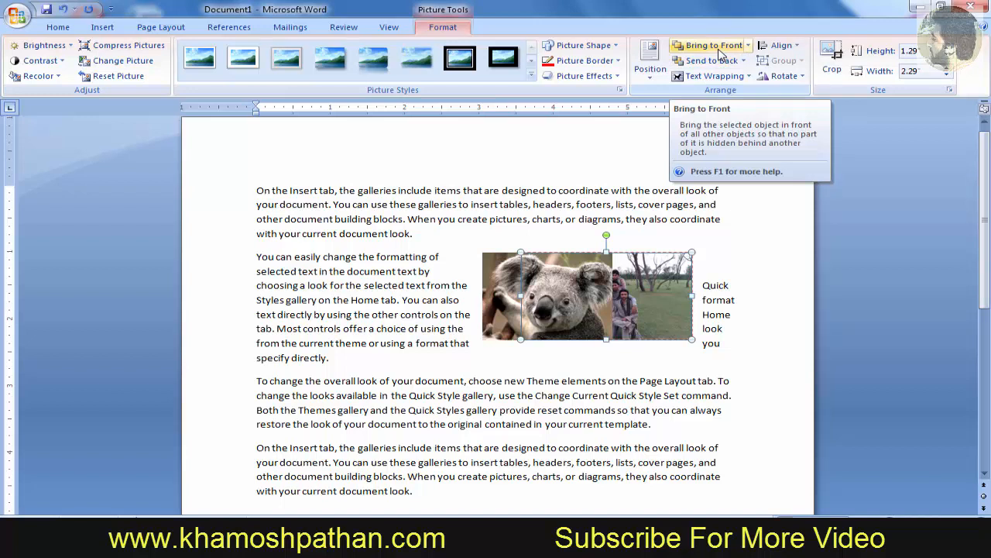
left_click(720, 50)
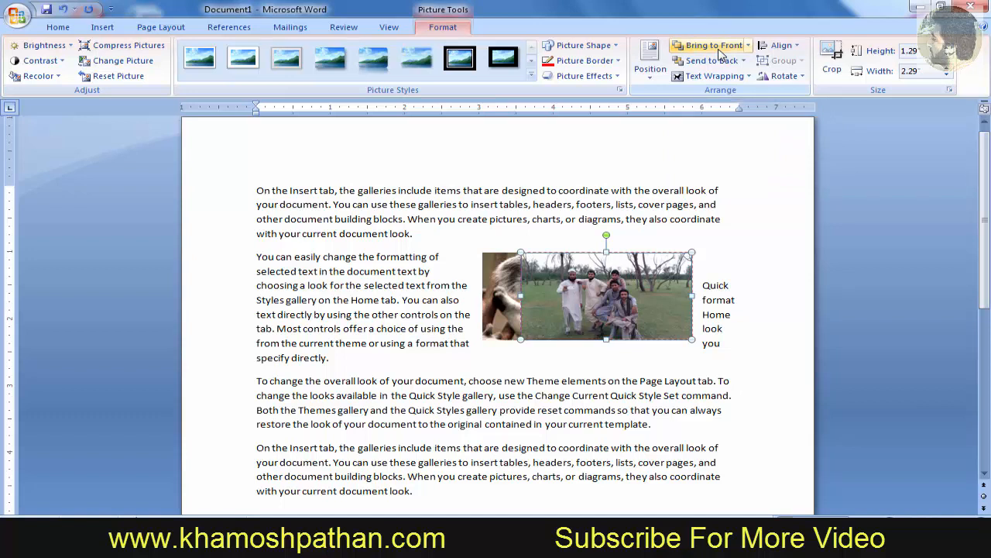
Try aligning the group photo to the left margin and to the center between the margins
left_click(790, 48)
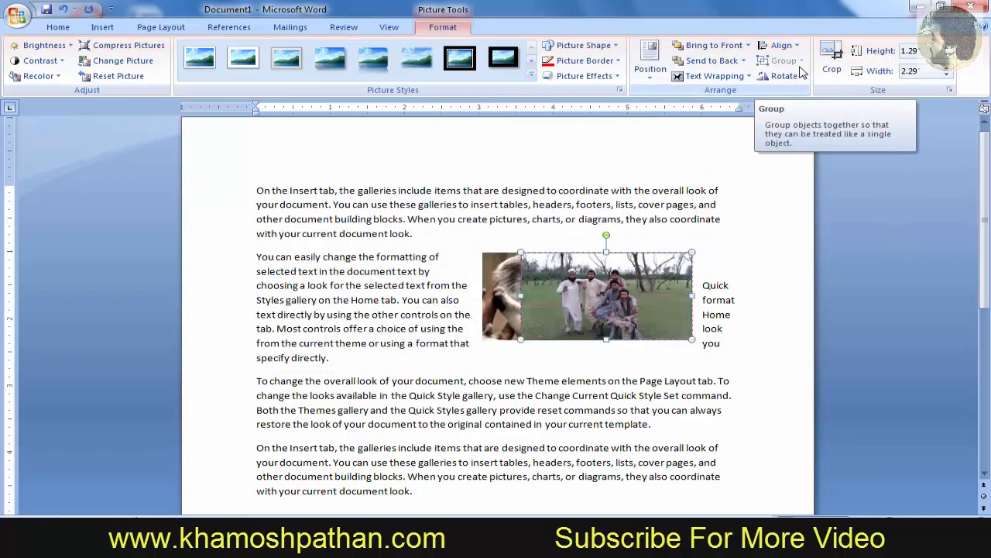
left_click(790, 47)
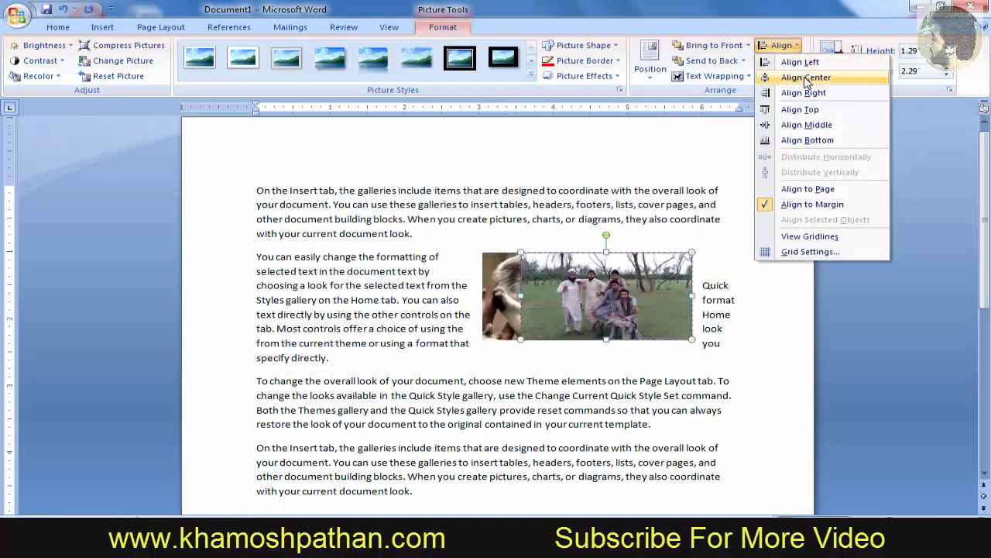
left_click(805, 65)
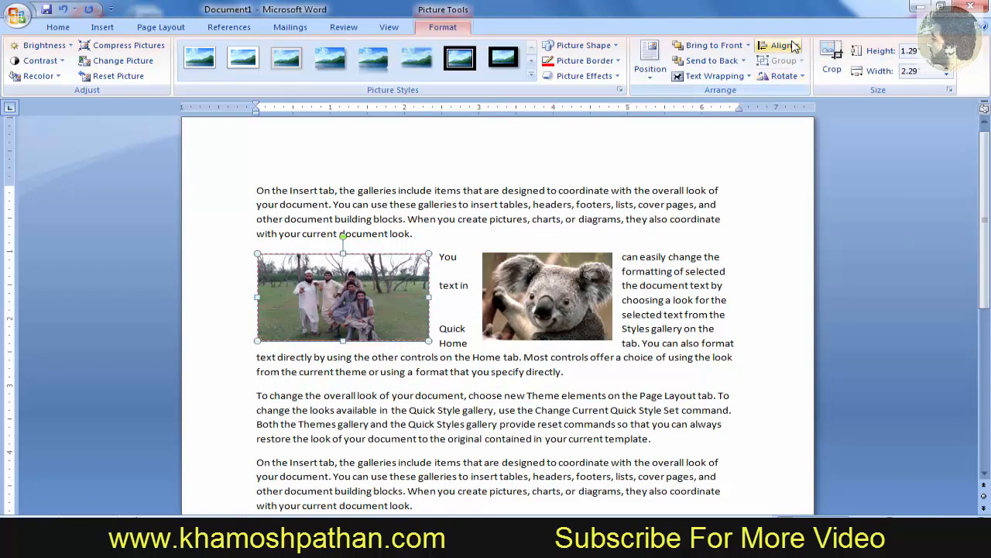
left_click(794, 48)
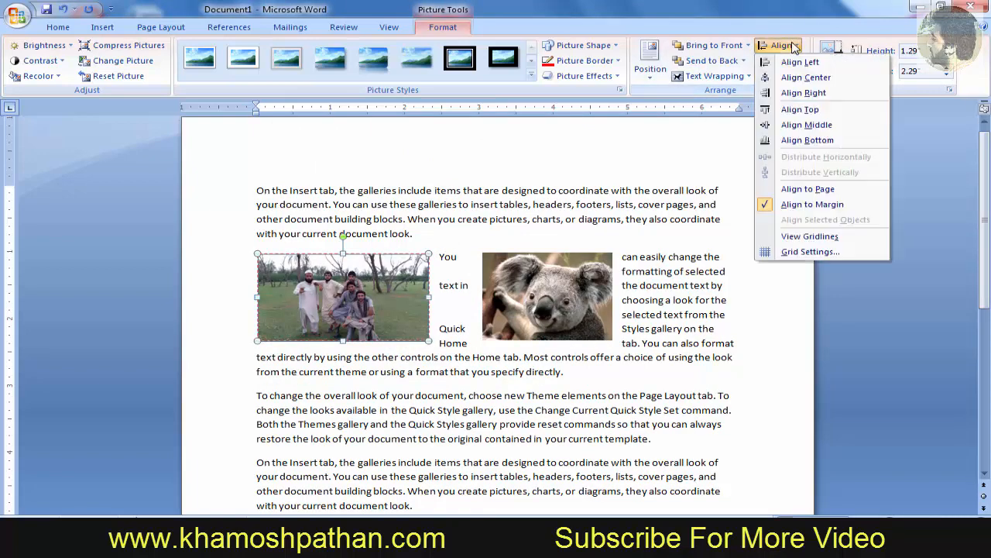
left_click(805, 79)
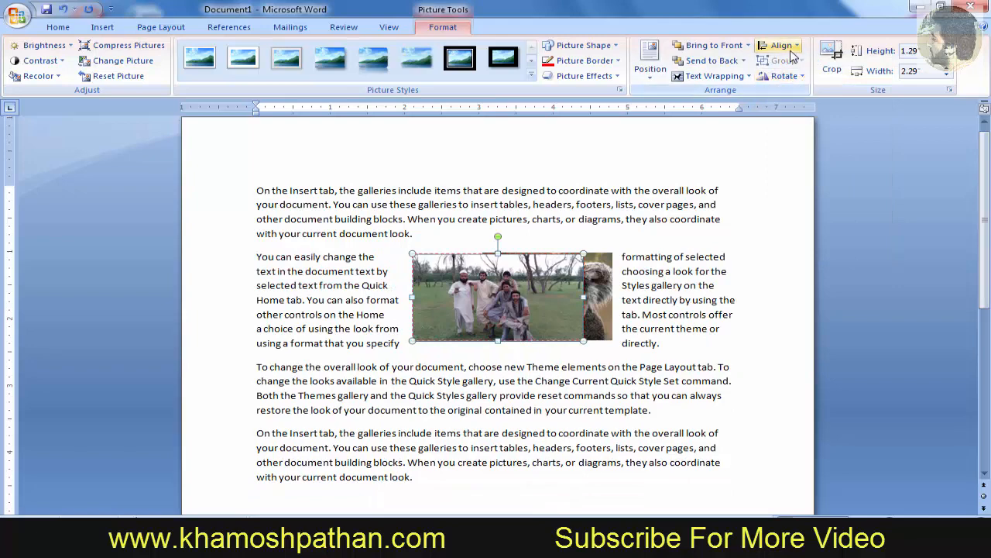
Align the group photo to the right and top margins of the page
left_click(791, 50)
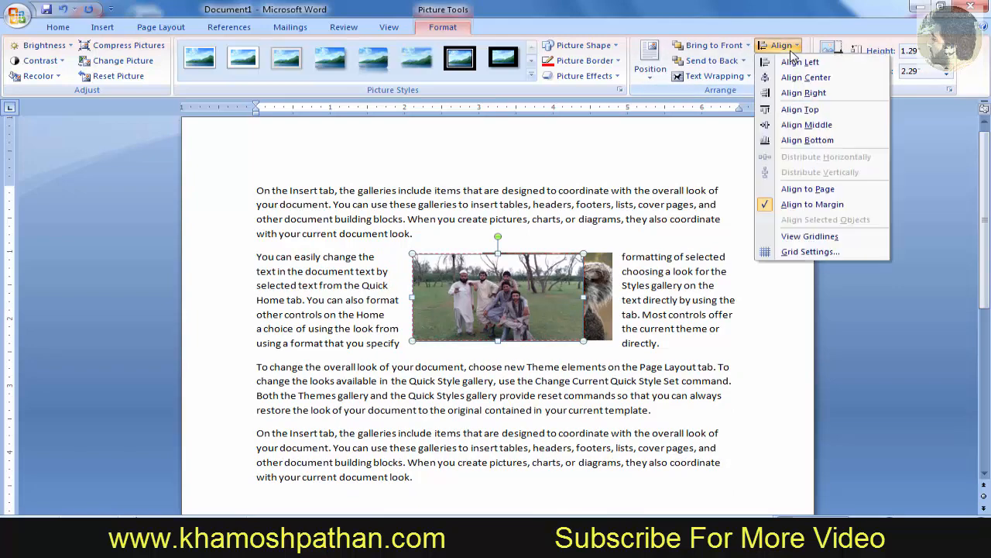
left_click(803, 93)
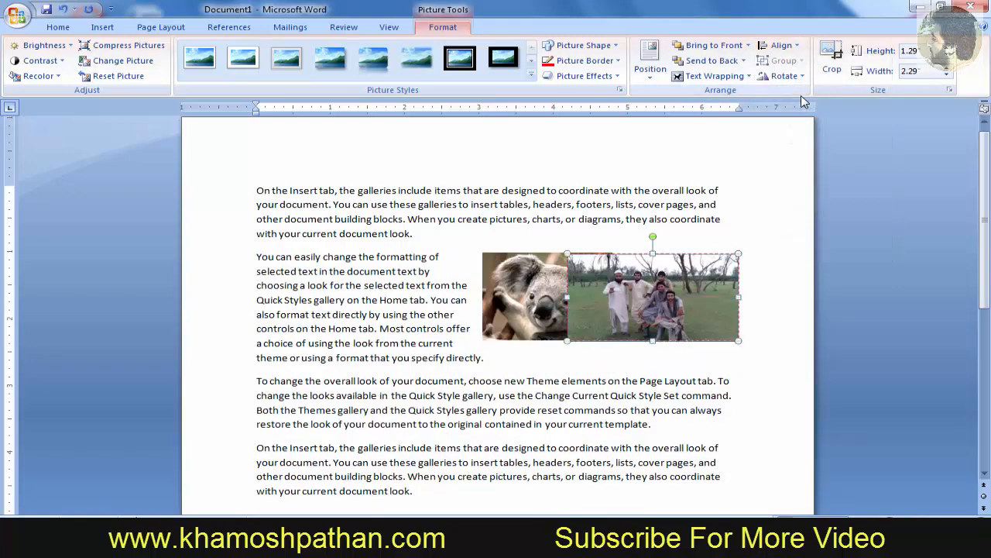
left_click(781, 45)
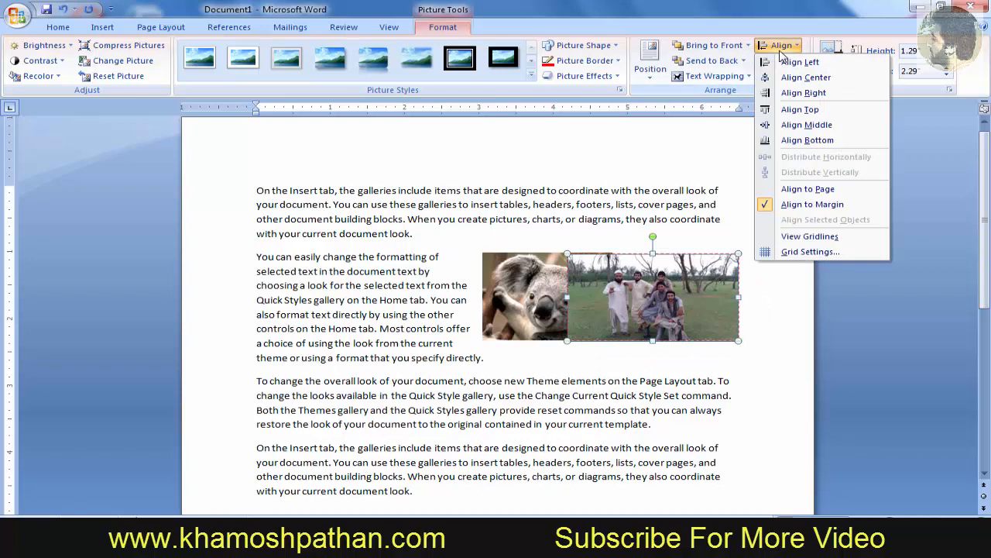
left_click(802, 109)
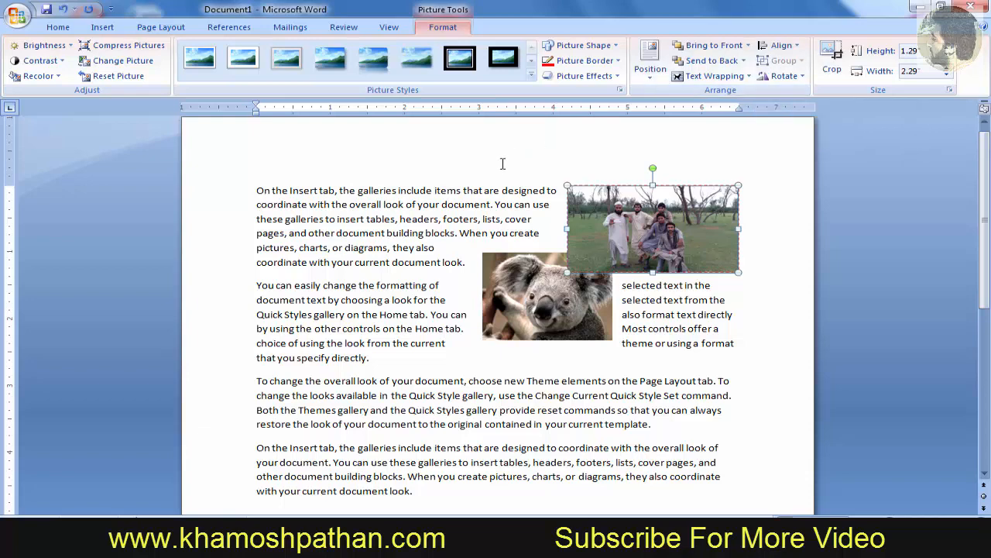
Delete both pictures and all of the text from the document
key("Delete")
left_click(572, 276)
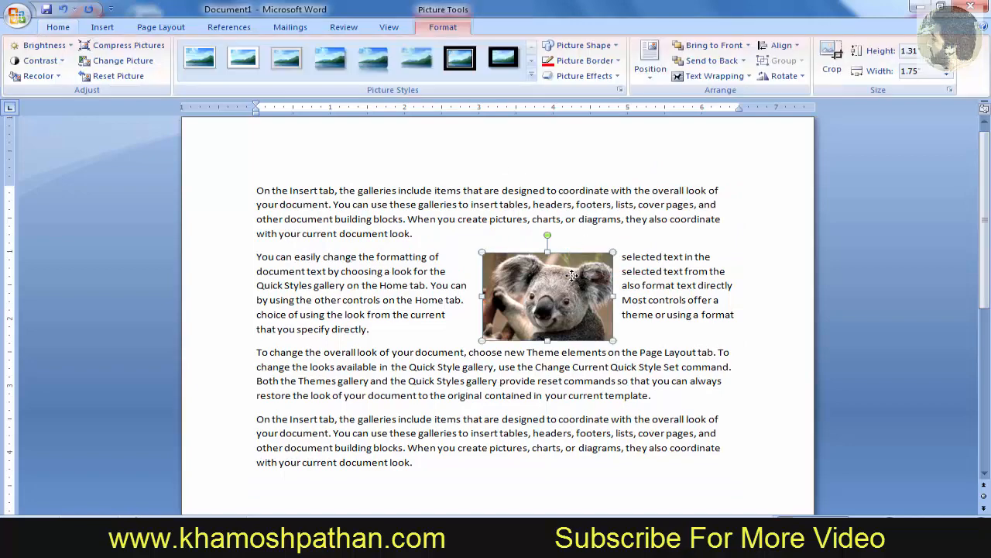
key("Delete")
key("ctrl+a")
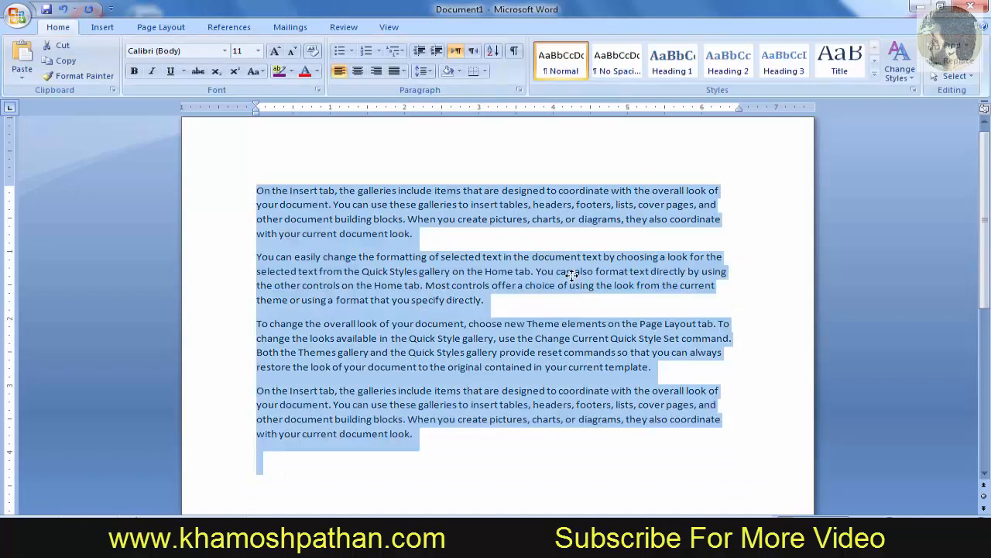
key("Delete")
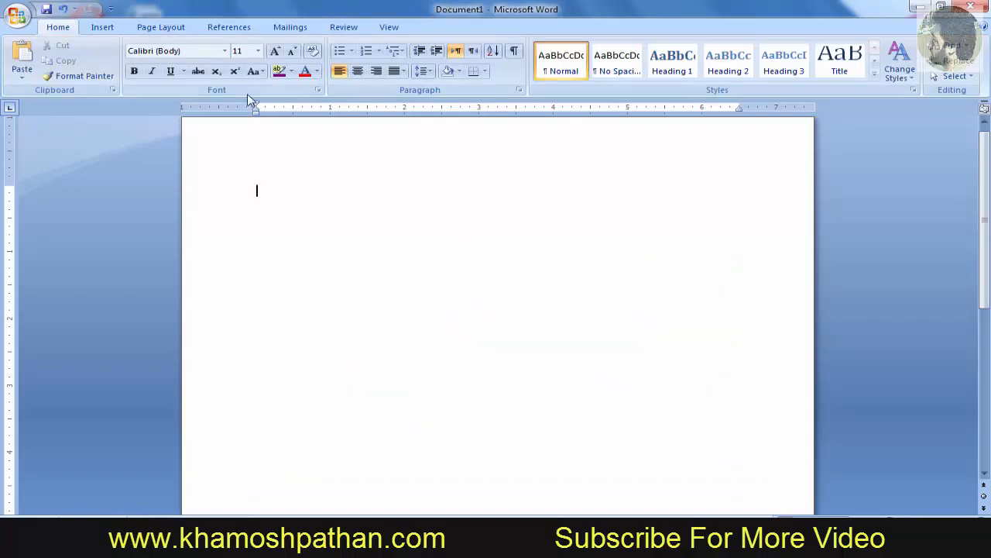
Insert a new drawing canvas into the empty document
left_click(97, 28)
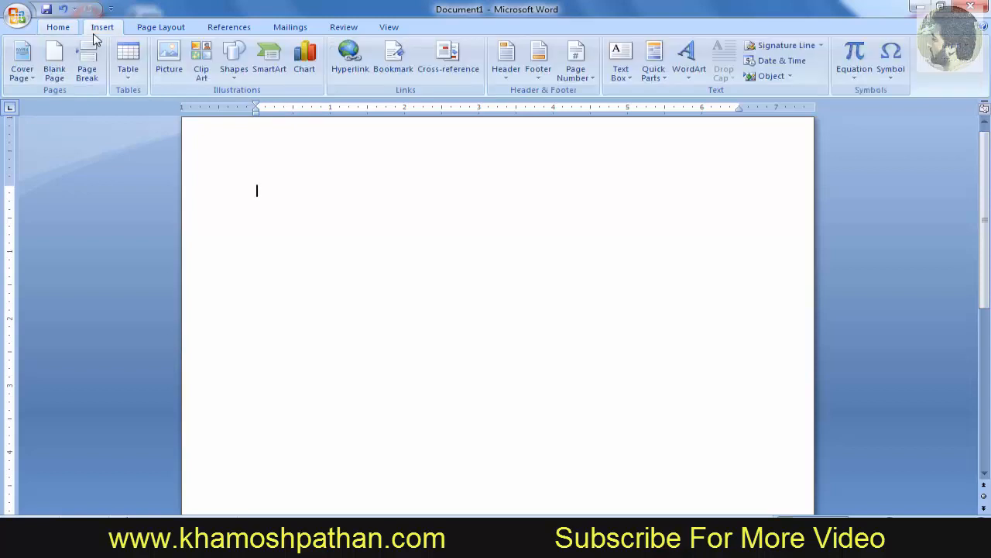
left_click(235, 77)
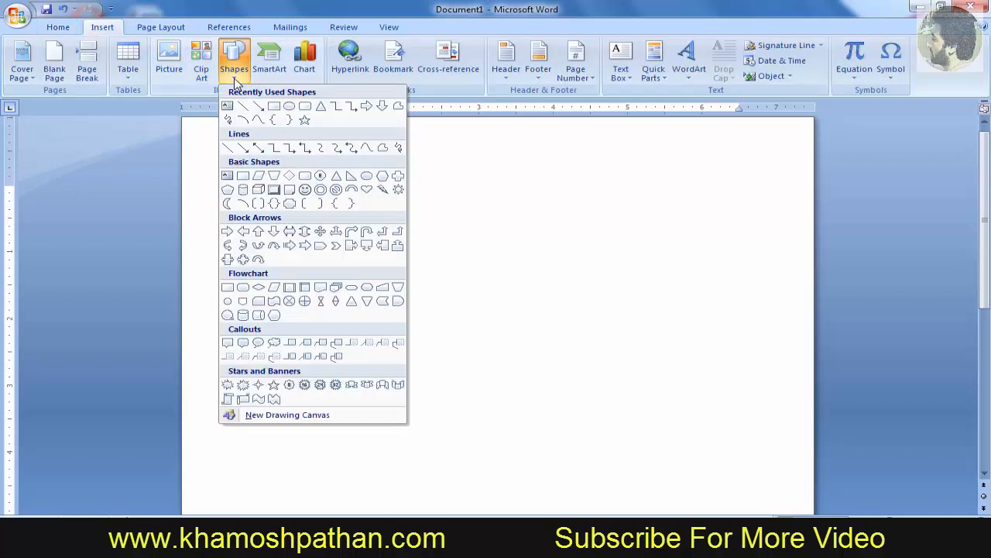
left_click(291, 416)
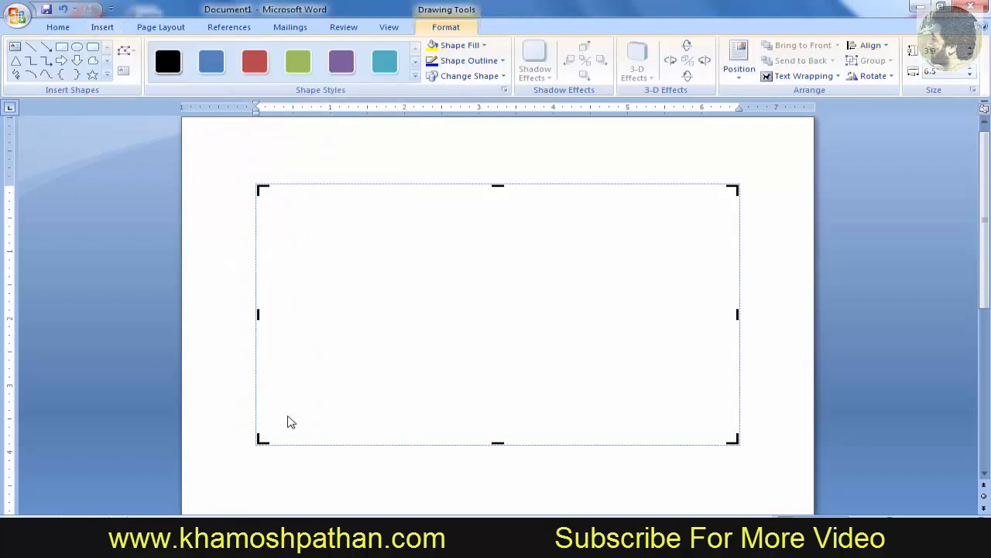
Insert the pictures 20170628_184259, Penguins and Koala together from Sample Pictures into the empty drawing canvas
left_click(104, 33)
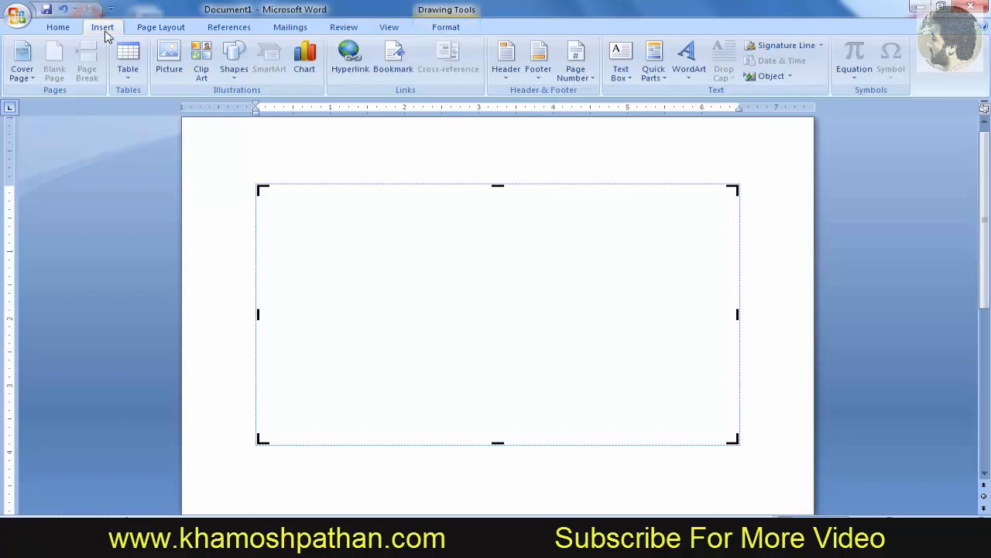
left_click(177, 80)
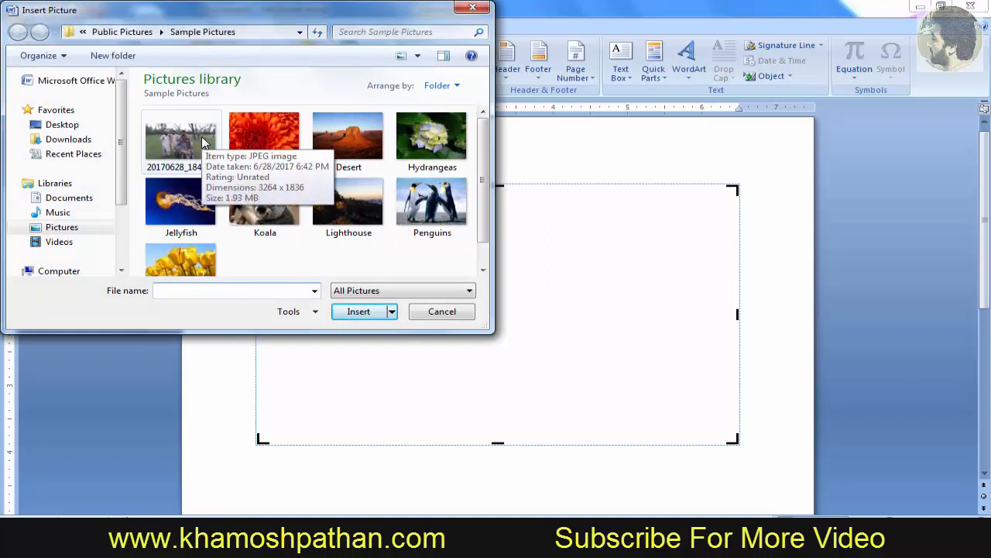
left_click(203, 143)
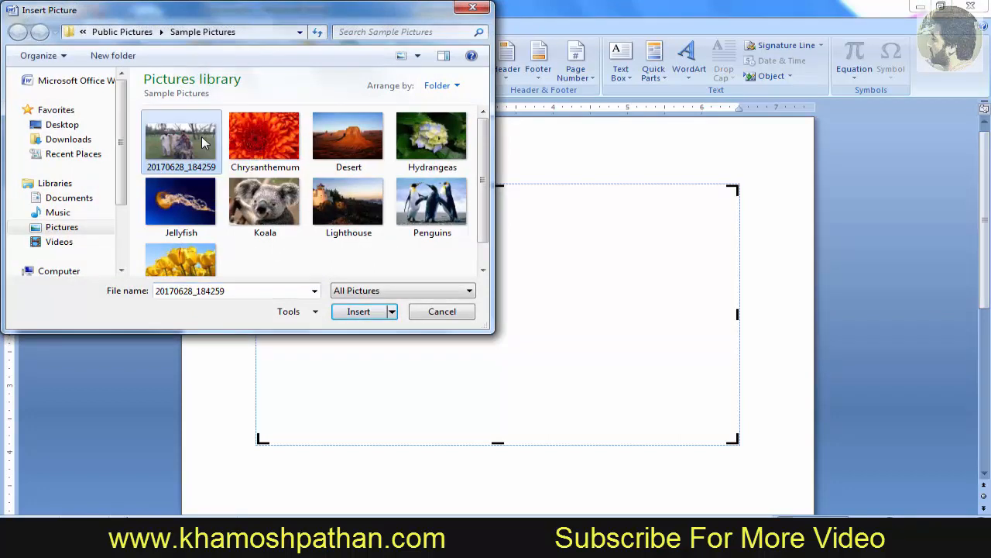
left_click(418, 203, "ctrl")
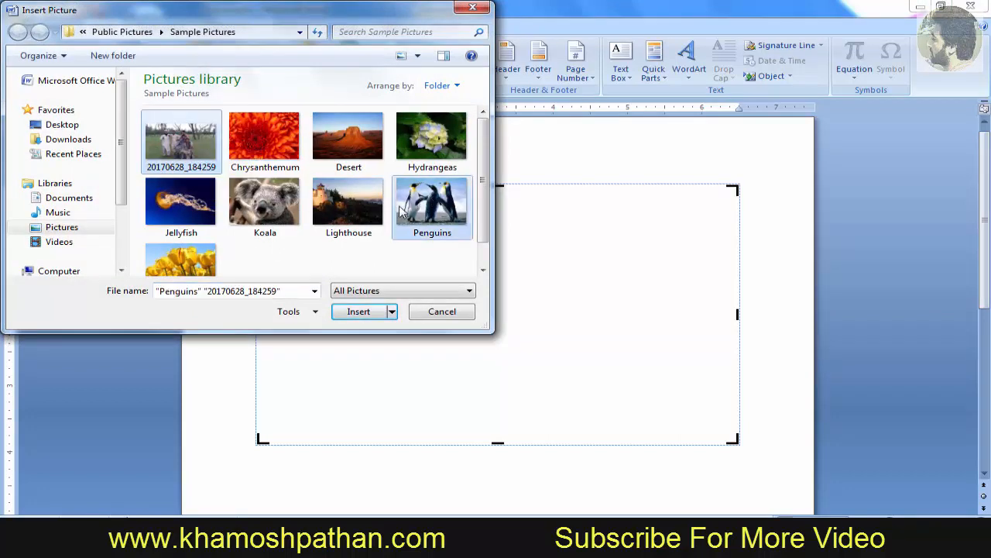
left_click(254, 217, "ctrl")
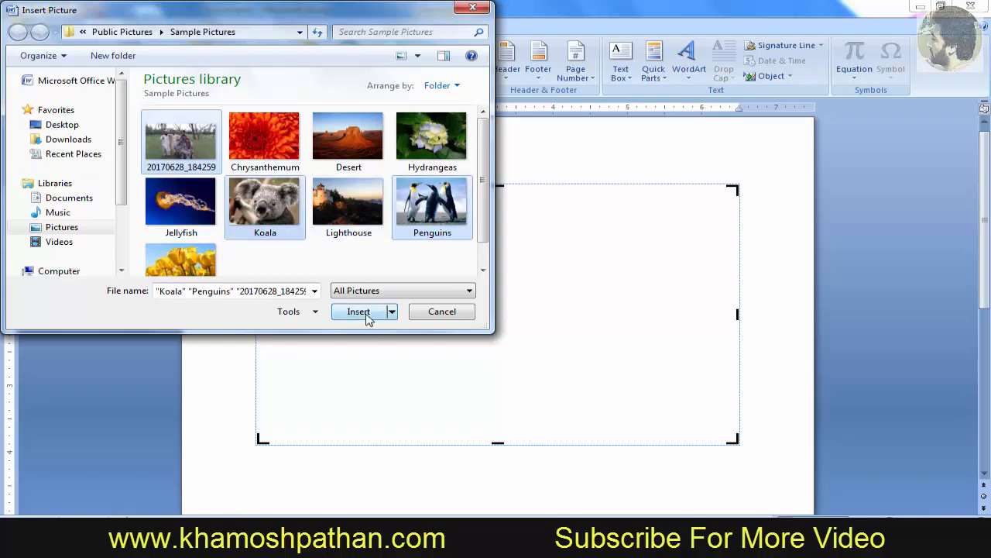
left_click(367, 315)
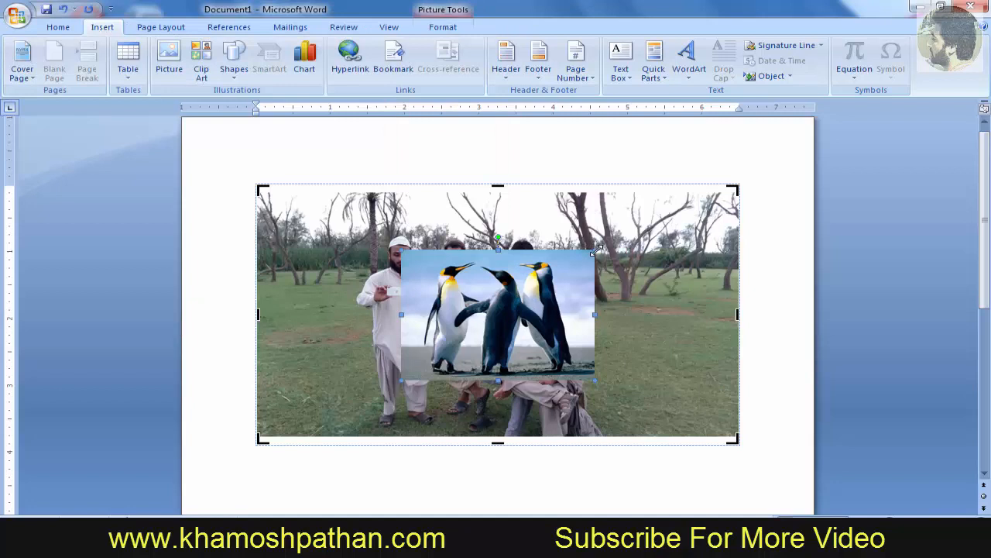
Shrink the penguins picture to about 1.07 by 1.42 inches and the koala to about 1.48 by 1.97 inches, placing them side by side
left_click_drag(596, 250, 508, 309)
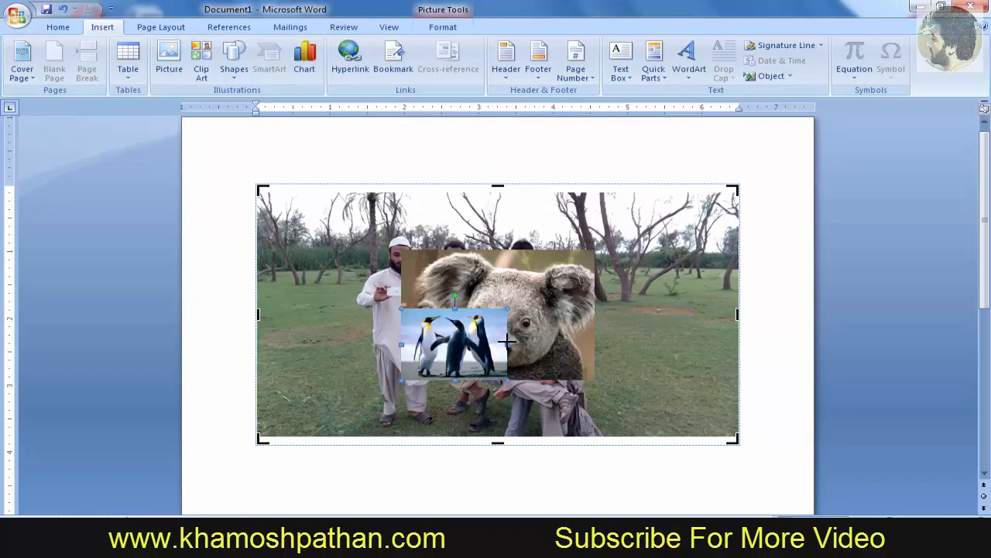
left_click(579, 264)
left_click_drag(597, 250, 533, 280)
left_click_drag(531, 316, 638, 296)
Shrink the group photo on the canvas proportionally to about 1.08 by 1.92 inches
left_click(730, 217)
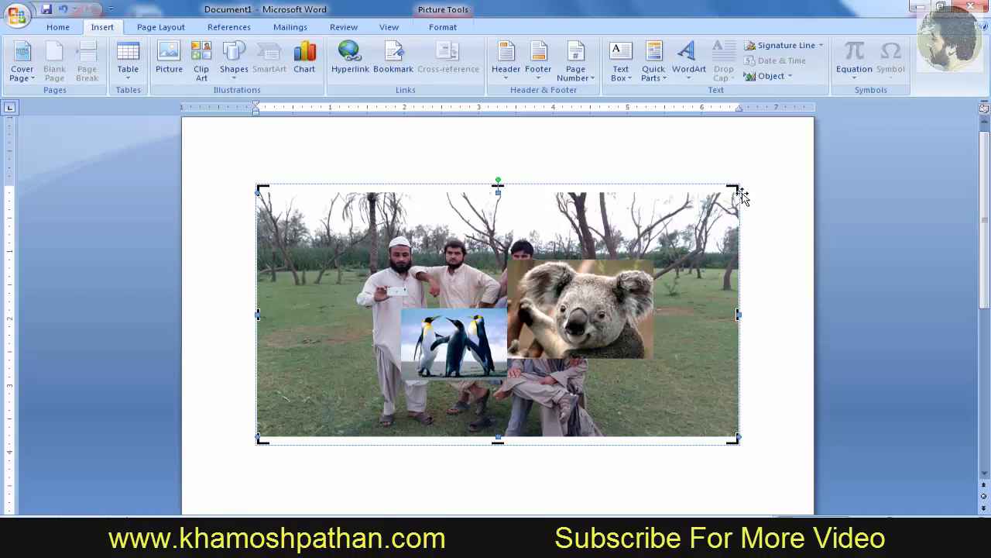
left_click_drag(741, 193, 633, 248)
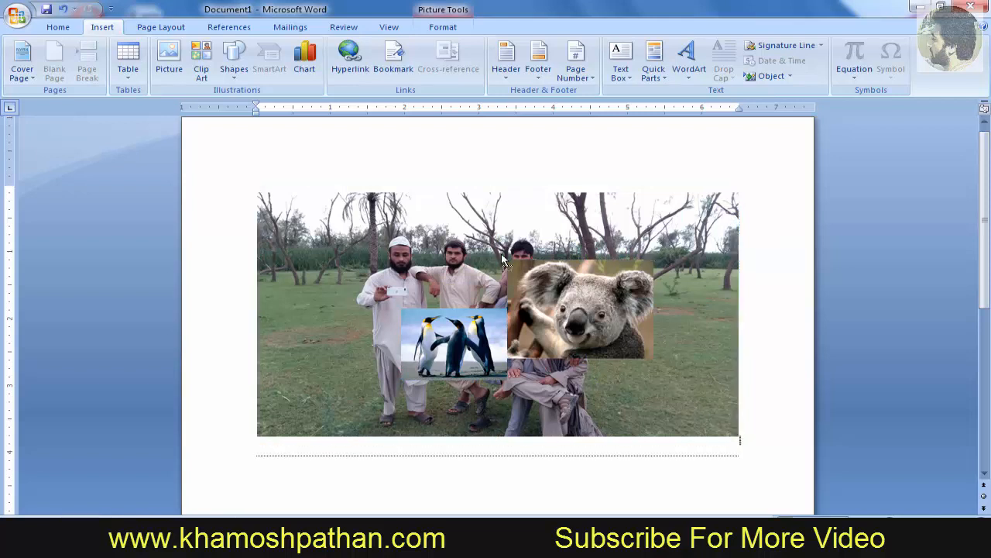
left_click_drag(409, 304, 387, 326)
double_click(386, 326)
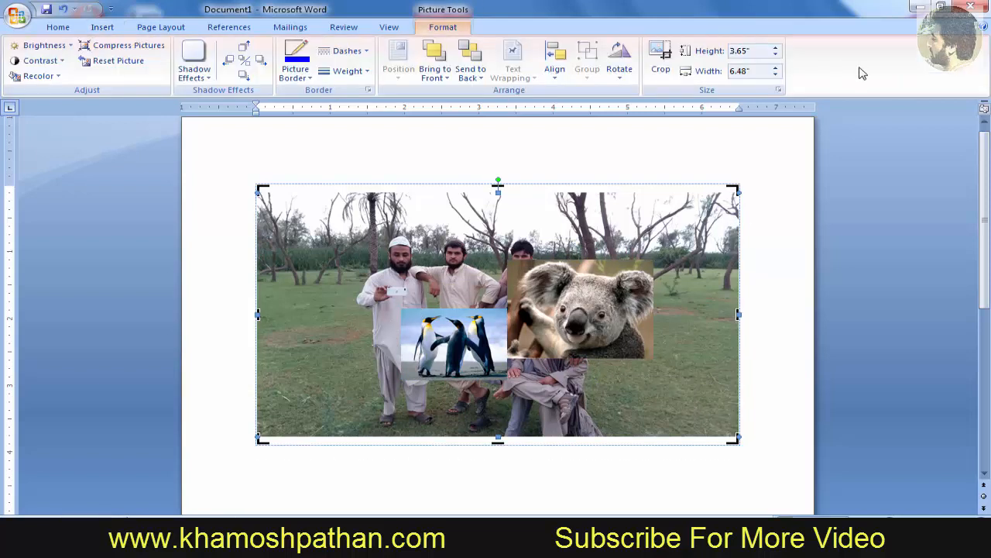
left_click(775, 75)
left_click(775, 74)
left_click(774, 75)
left_click(774, 75)
left_click(774, 75)
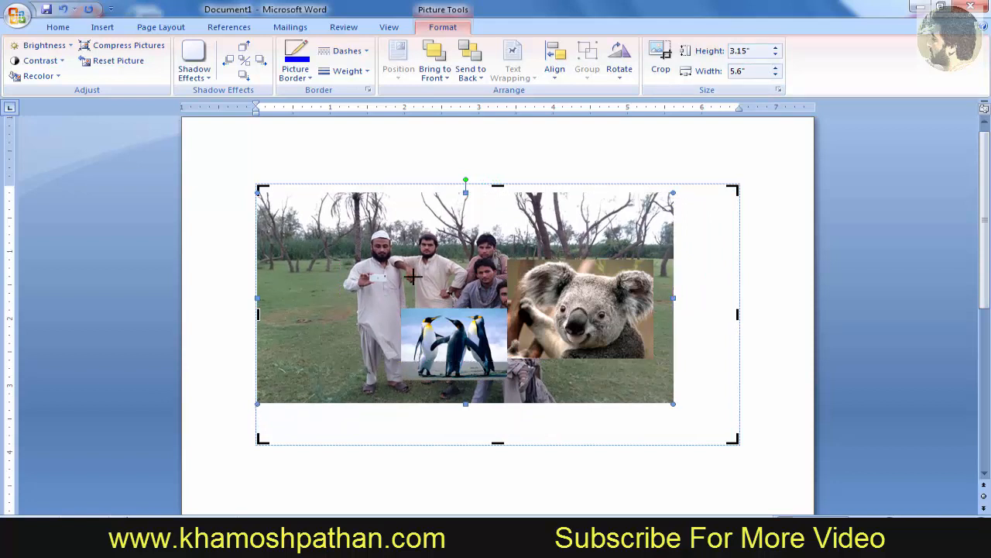
left_click_drag(413, 276, 413, 276)
left_click_drag(674, 196, 557, 252)
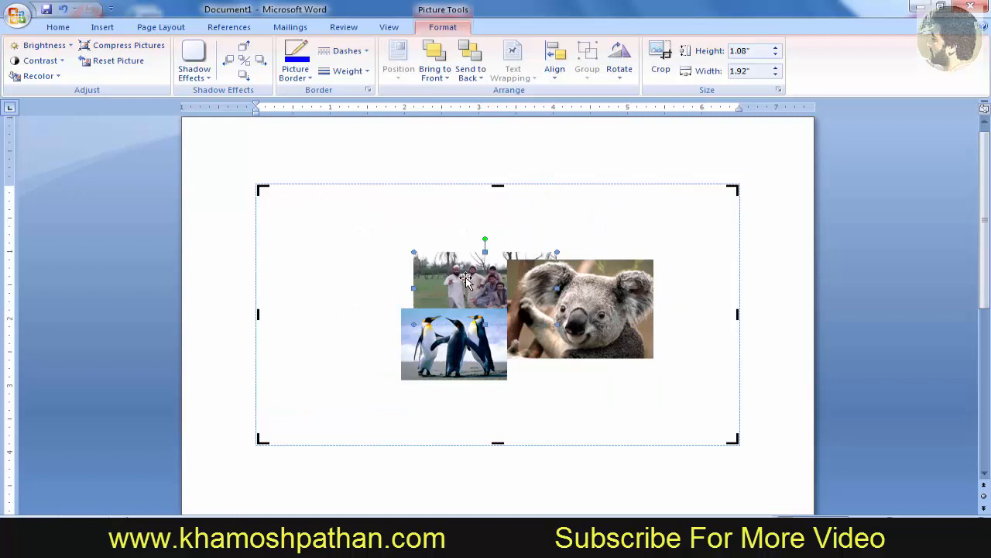
Arrange the group photo, penguins and koala from left to right in a row along the canvas's upper edge
left_click_drag(466, 278, 311, 212)
left_click_drag(456, 360, 457, 233)
left_click_drag(579, 306, 580, 228)
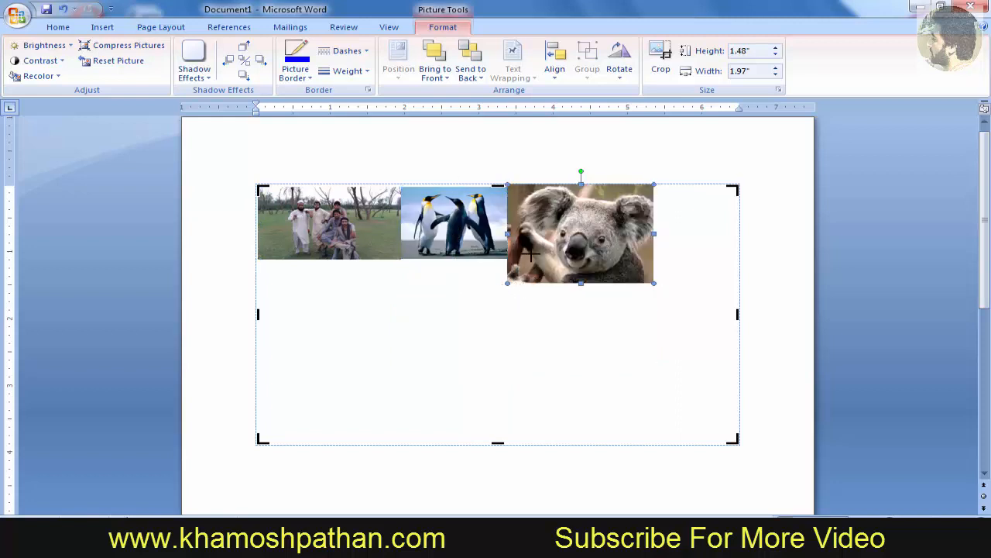
Shrink the koala picture to about 1.17 by 1.56 inches and keep it directly beside the penguins picture
left_click_drag(522, 273, 523, 273)
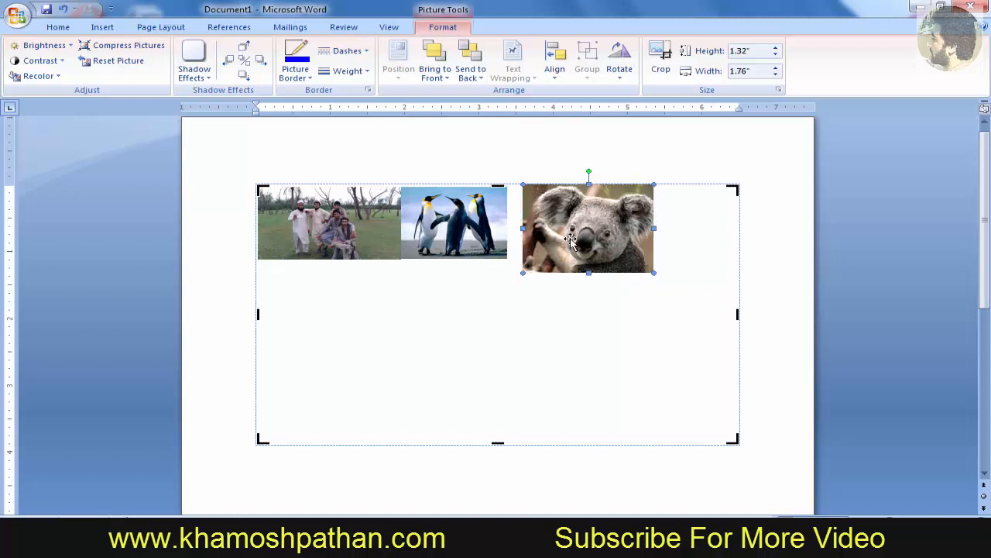
left_click_drag(557, 237, 556, 237)
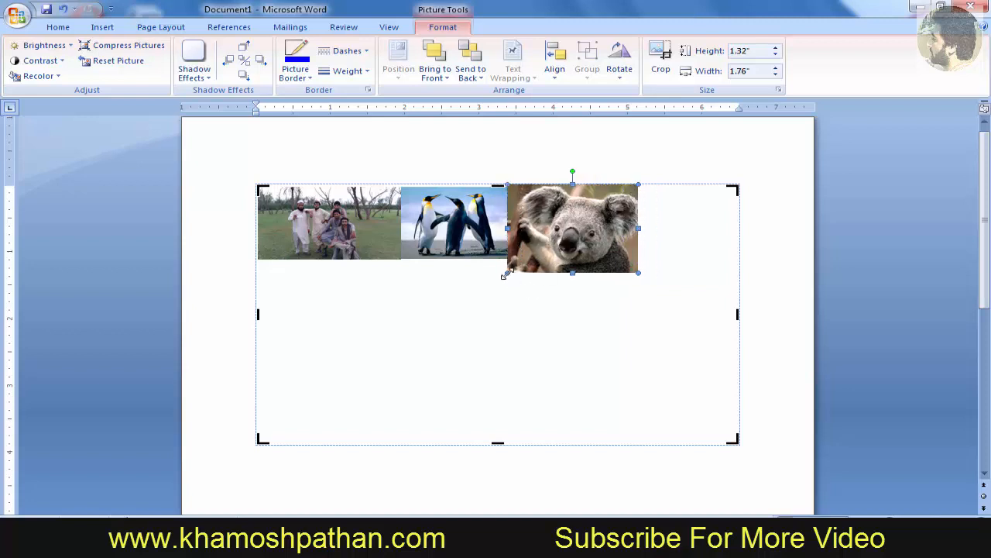
left_click_drag(507, 273, 544, 242)
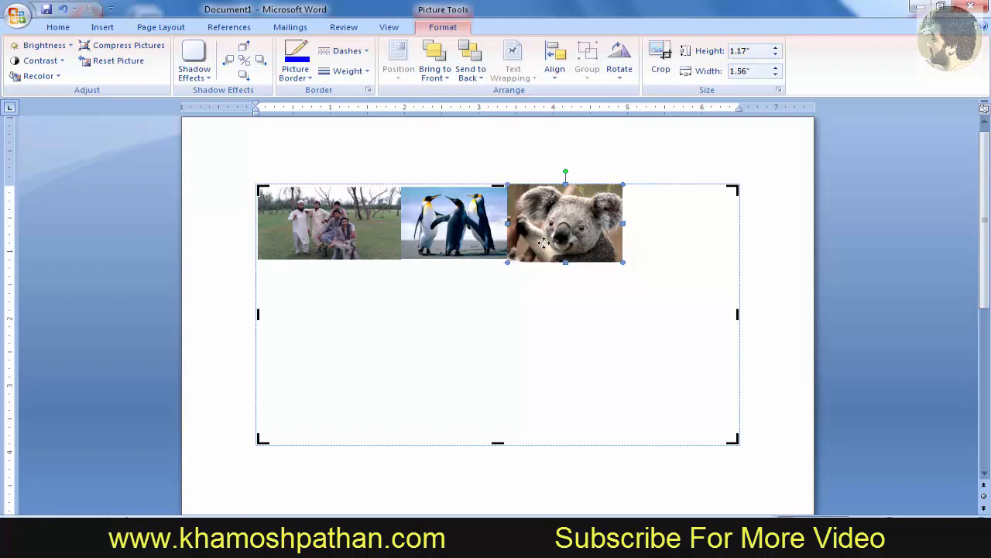
Move the penguins picture below the row and back into its gap, and reposition the koala just beside it
left_click_drag(467, 243, 470, 319)
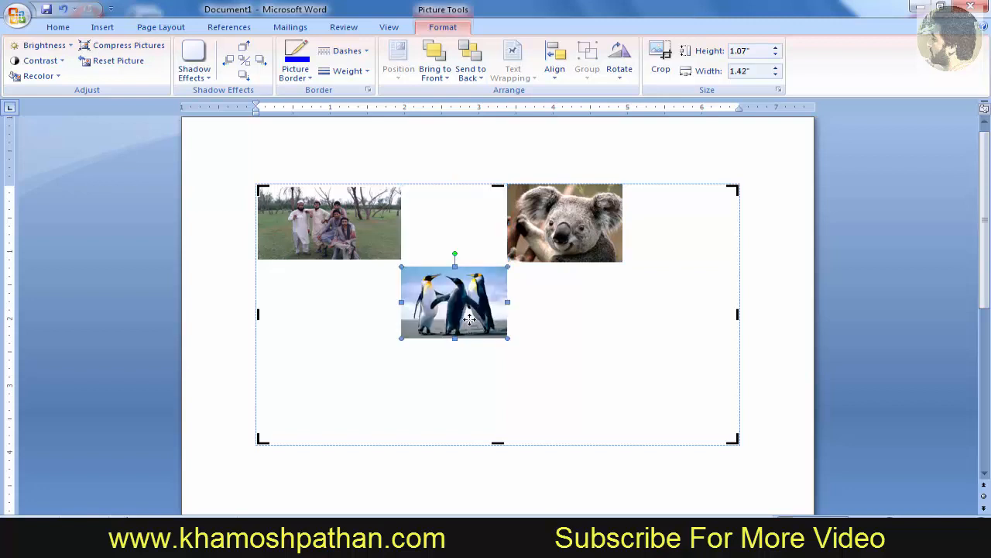
left_click(577, 248)
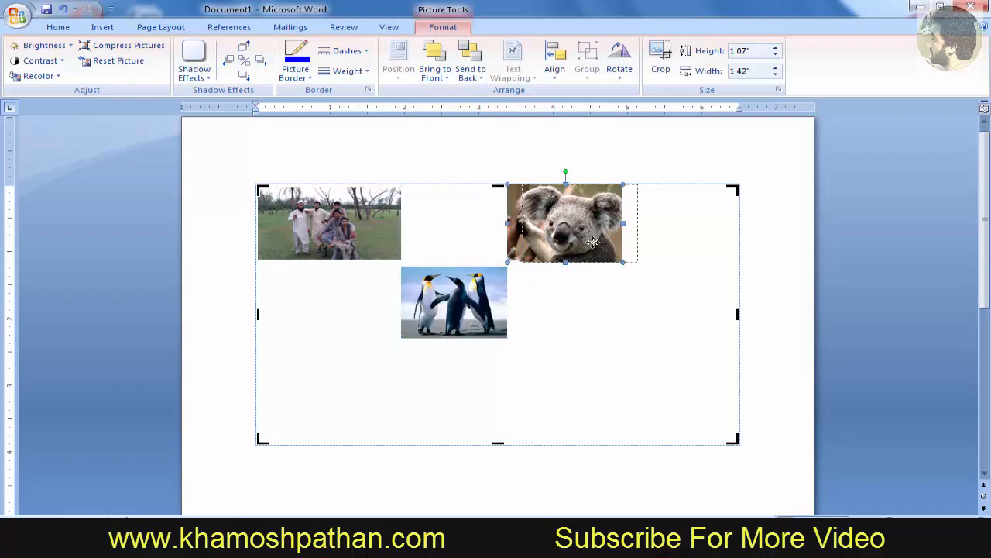
left_click_drag(601, 250, 617, 251)
left_click(468, 288)
left_click_drag(468, 289, 469, 209)
mouse_move(558, 223)
left_mouse_down()
mouse_move(541, 221)
mouse_move(550, 221)
left_mouse_up()
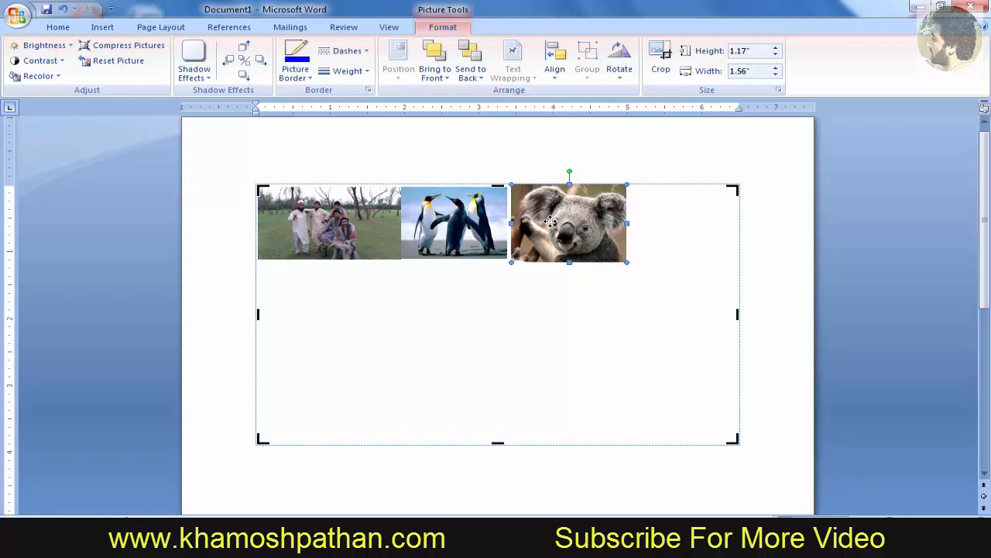